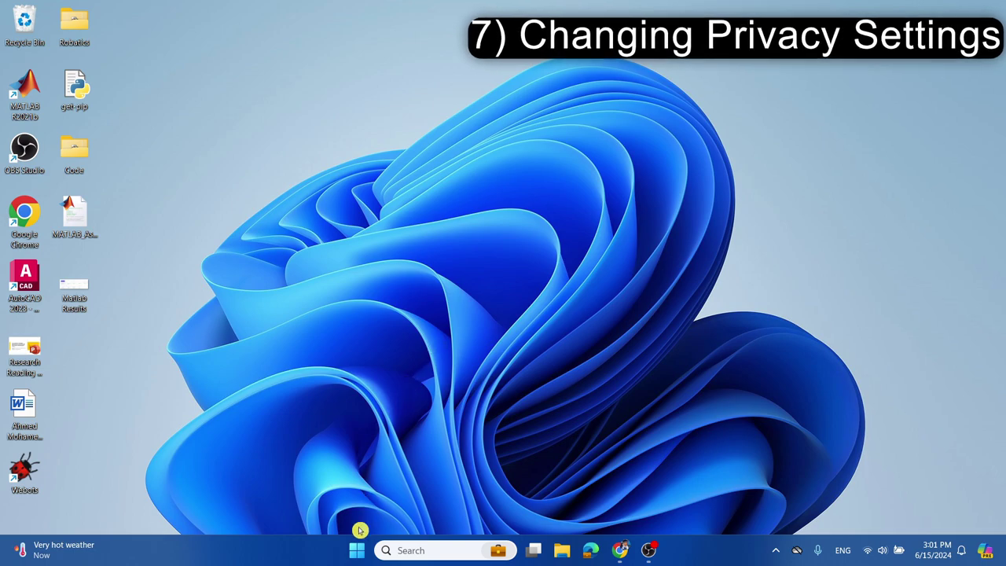
# In the Windows Settings General privacy permissions, turn off language-list website content, app launch tracking and suggested content in Settings.
pyautogui.click(357, 550)
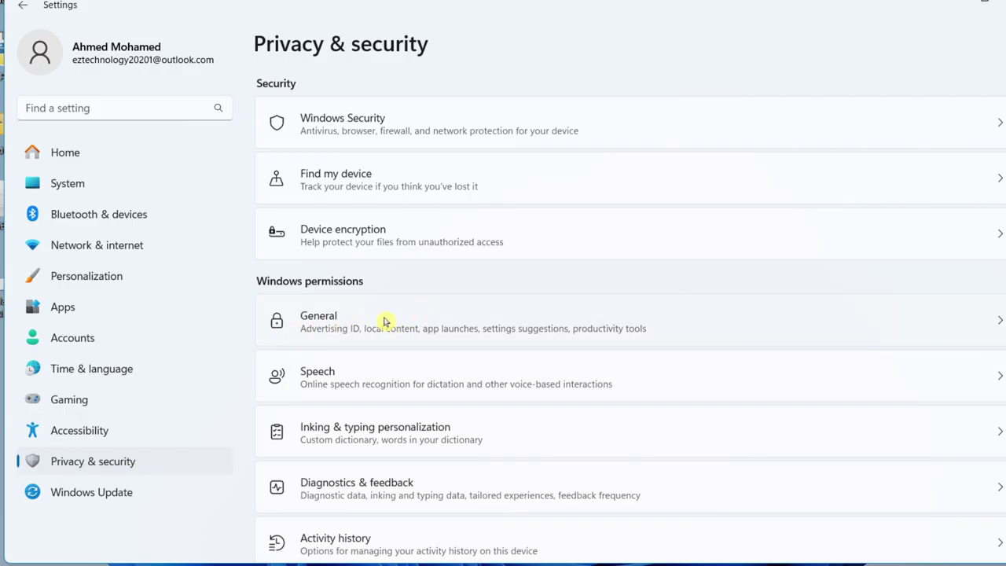
pyautogui.click(453, 319)
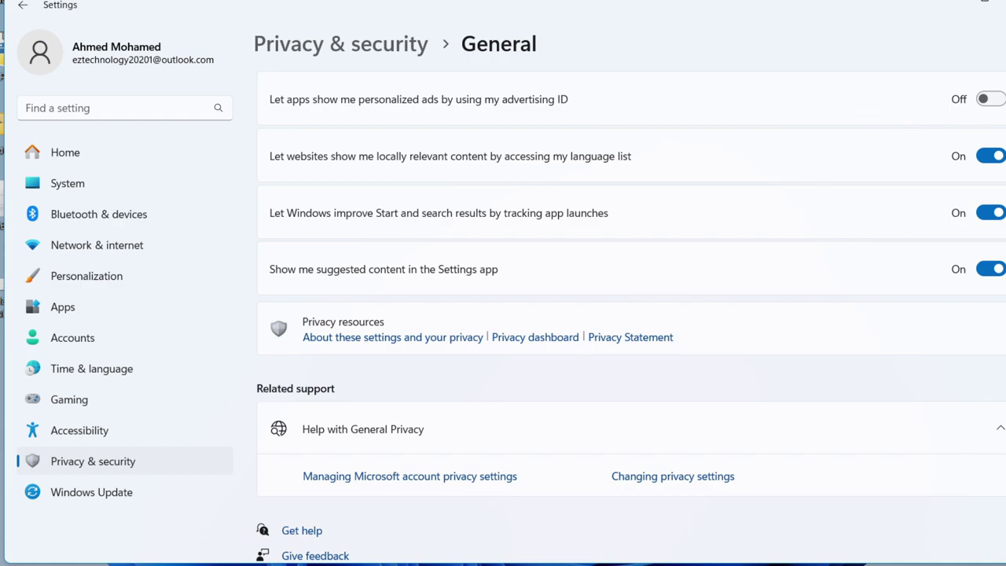
pyautogui.click(998, 161)
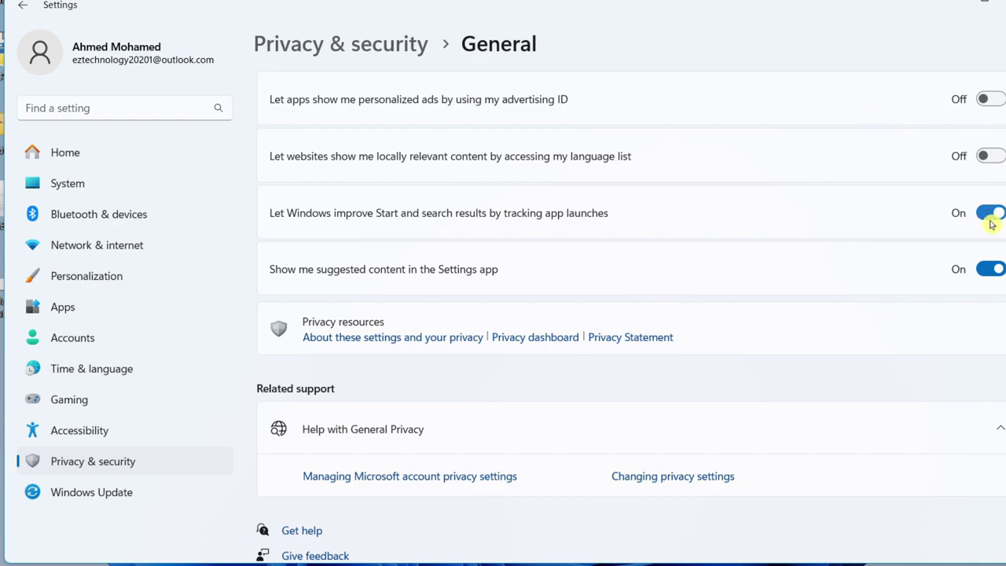
pyautogui.click(992, 222)
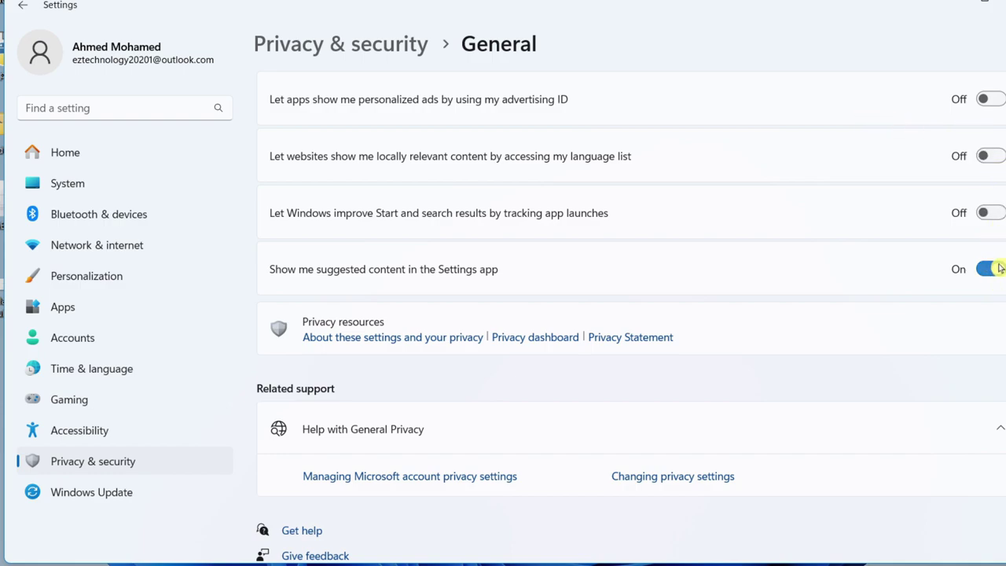
pyautogui.click(998, 268)
# Turn off storing activity history on this device and clear the account's existing activity history.
pyautogui.click(100, 466)
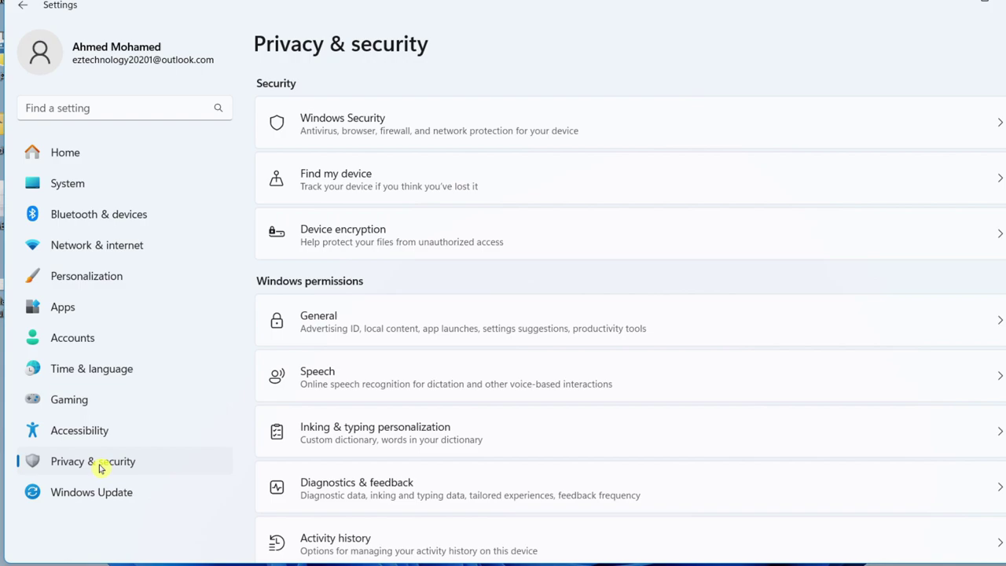
pyautogui.scroll(-2, 479, 382)
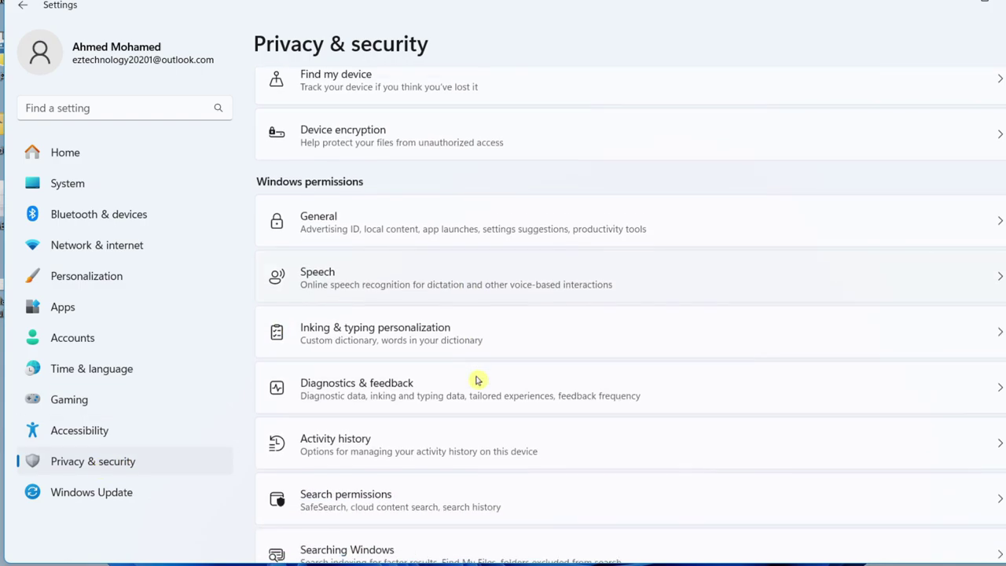
pyautogui.click(477, 427)
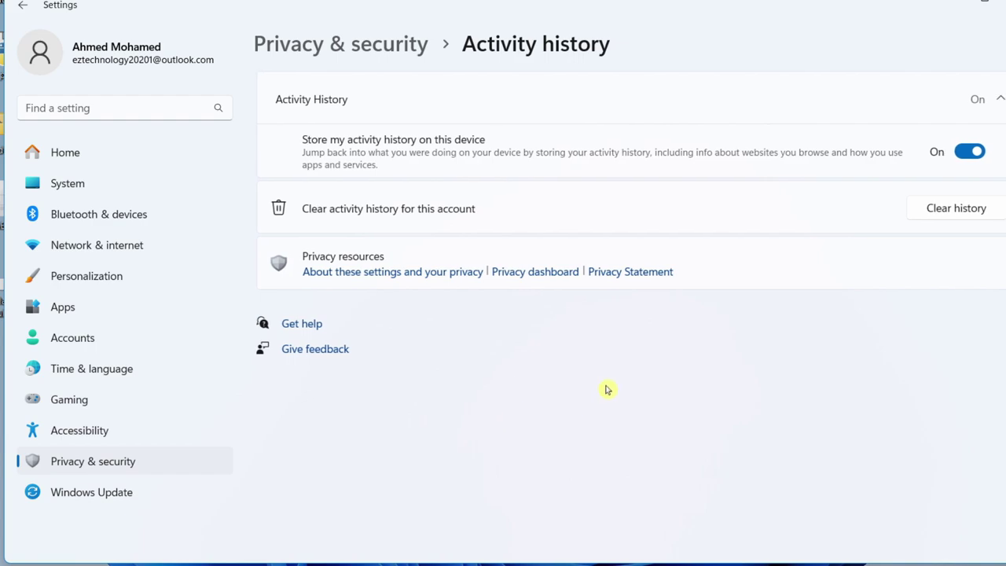
pyautogui.click(972, 155)
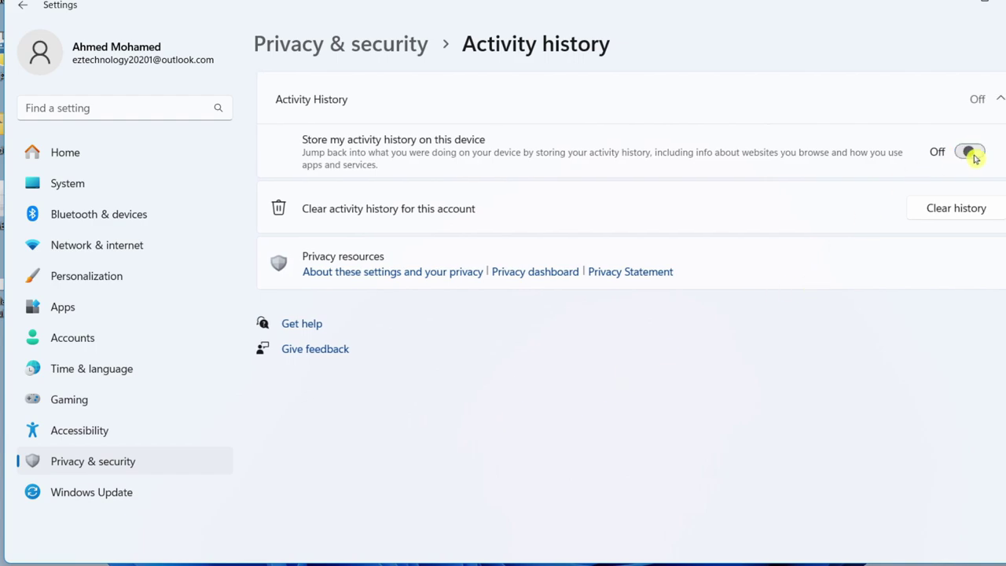
pyautogui.click(984, 216)
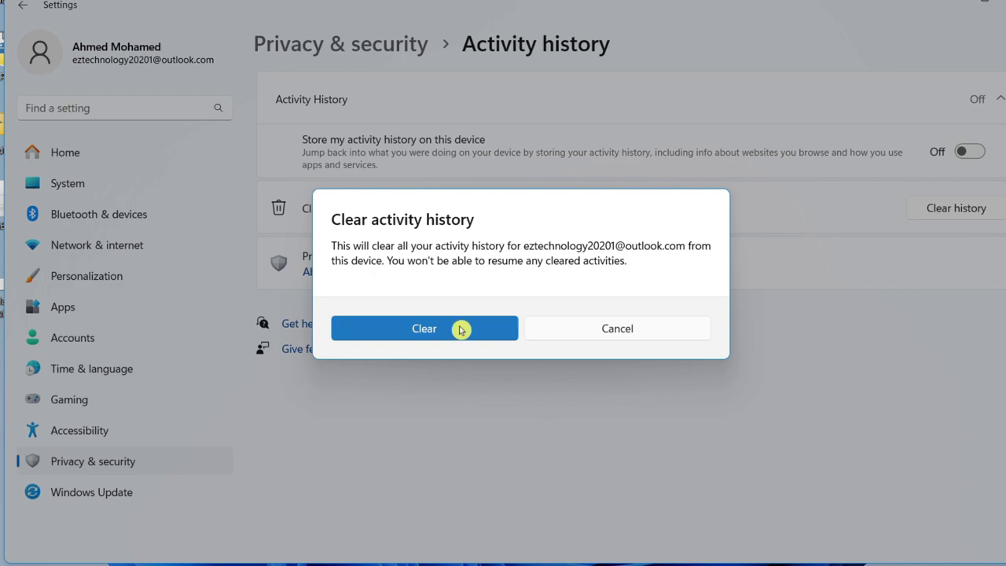
pyautogui.click(459, 329)
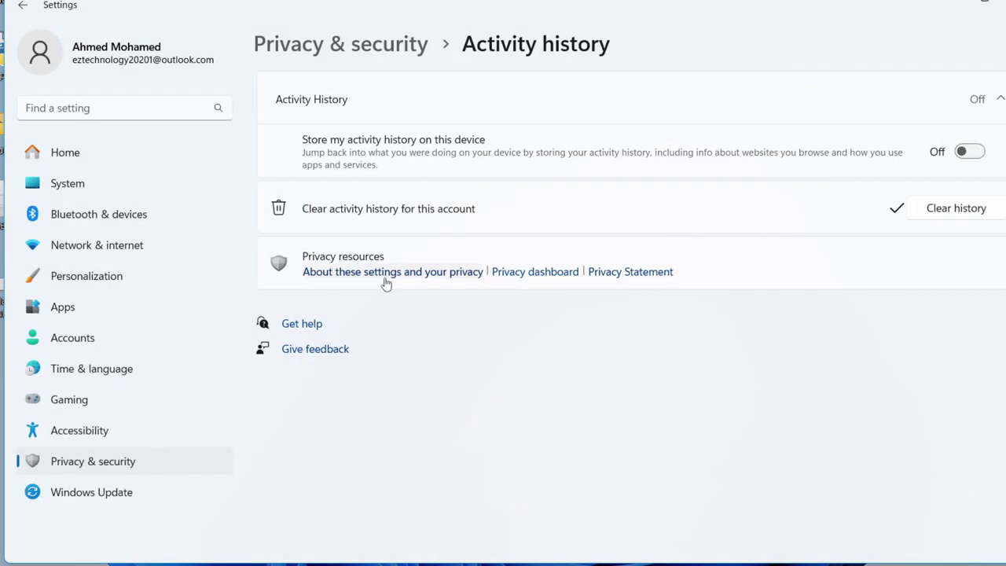
# Turn off optional diagnostic data and tailored experiences in the Diagnostics & feedback privacy settings.
pyautogui.click(135, 463)
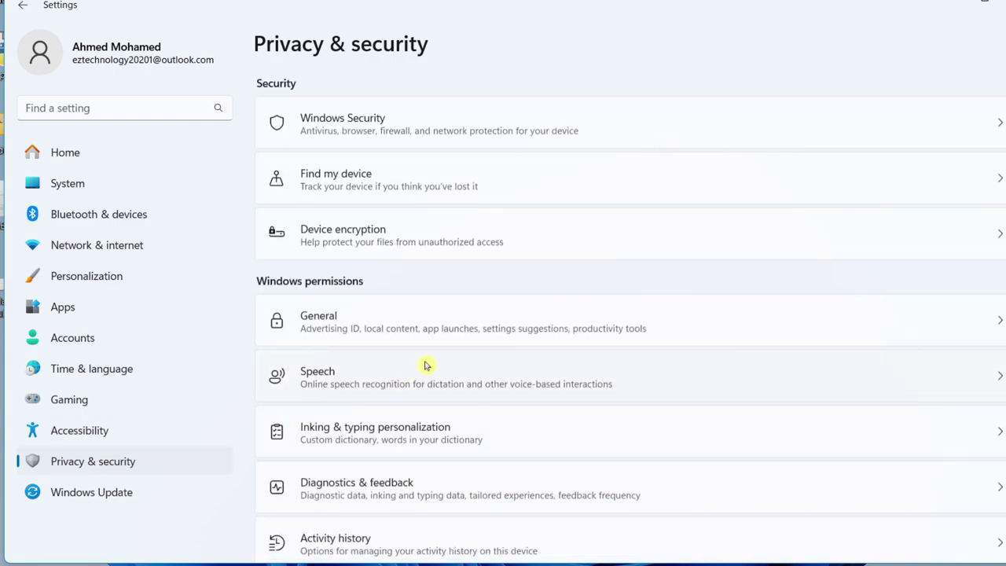
pyautogui.scroll(-2, 427, 365)
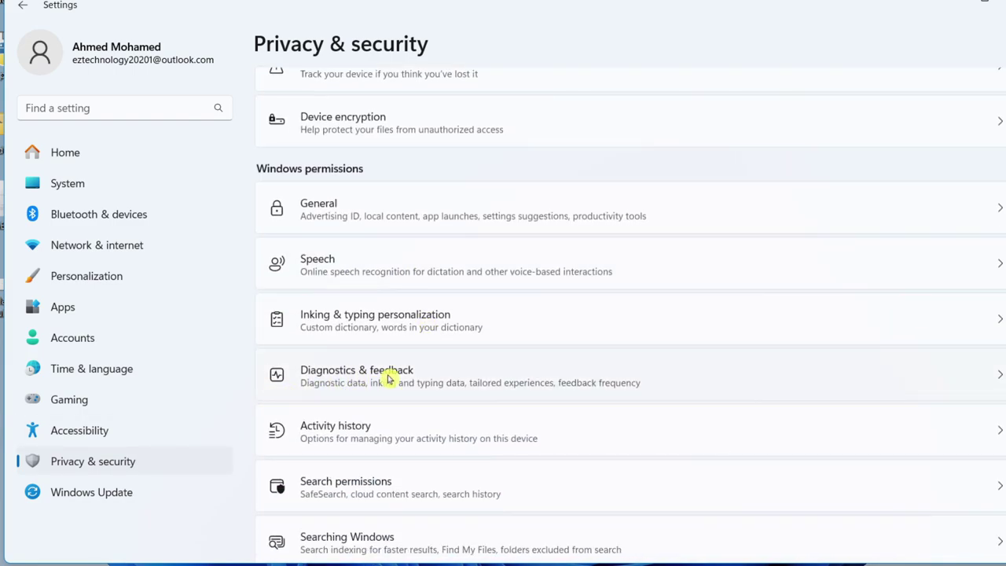
pyautogui.click(464, 375)
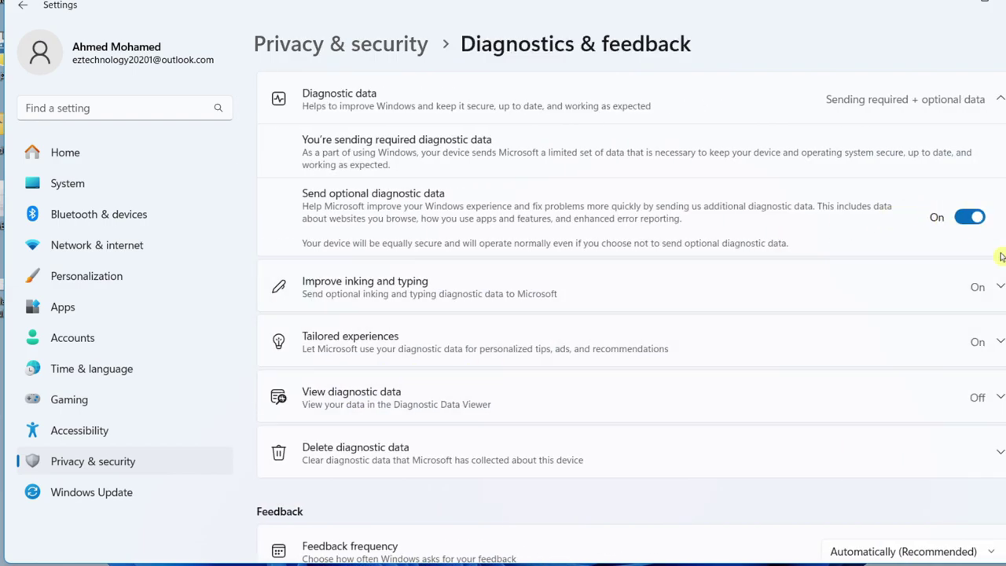
pyautogui.click(999, 286)
pyautogui.click(999, 389)
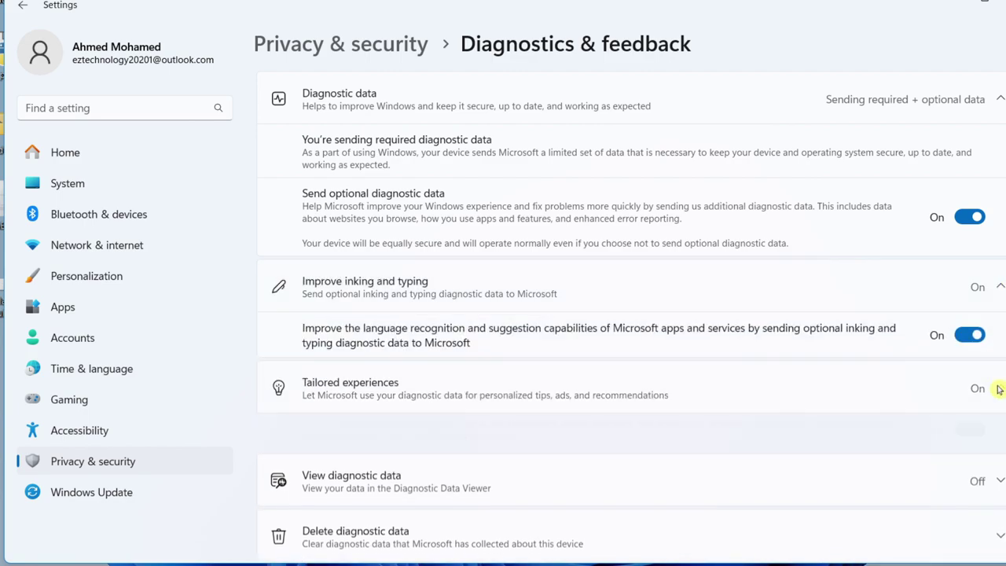
pyautogui.click(970, 218)
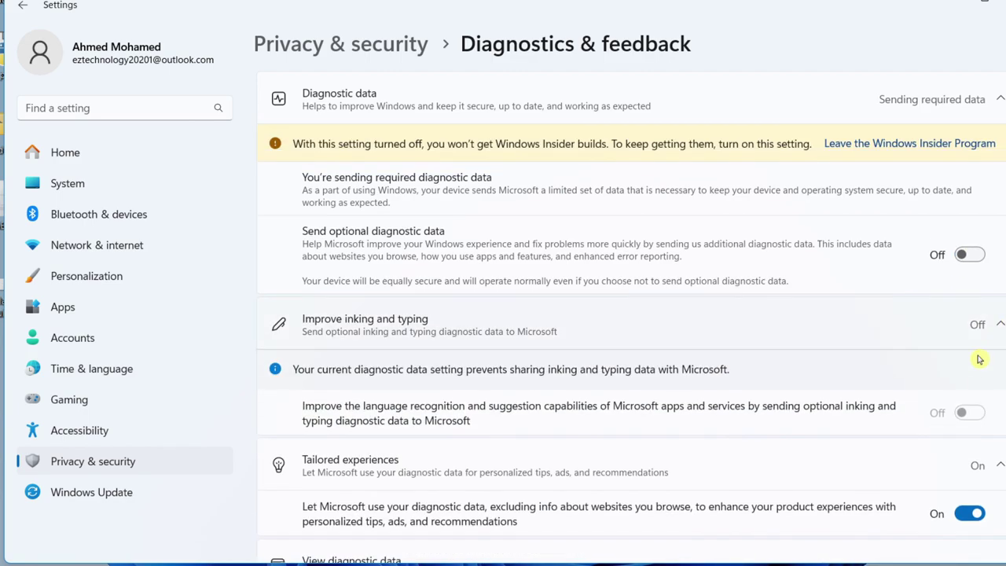
pyautogui.scroll(-2, 972, 409)
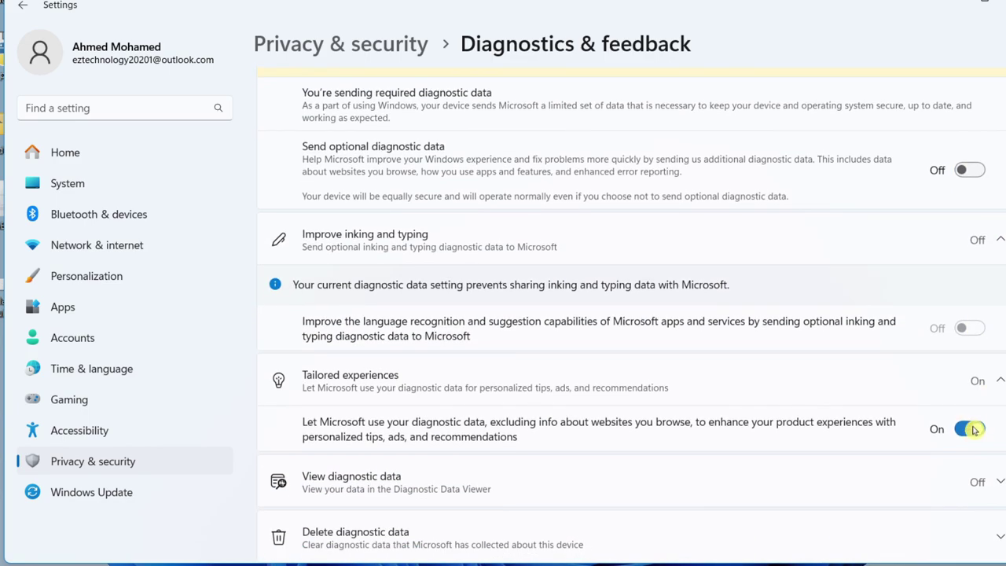
pyautogui.click(972, 429)
# Delete the diagnostic data that Microsoft has collected about this device.
pyautogui.scroll(-2, 898, 376)
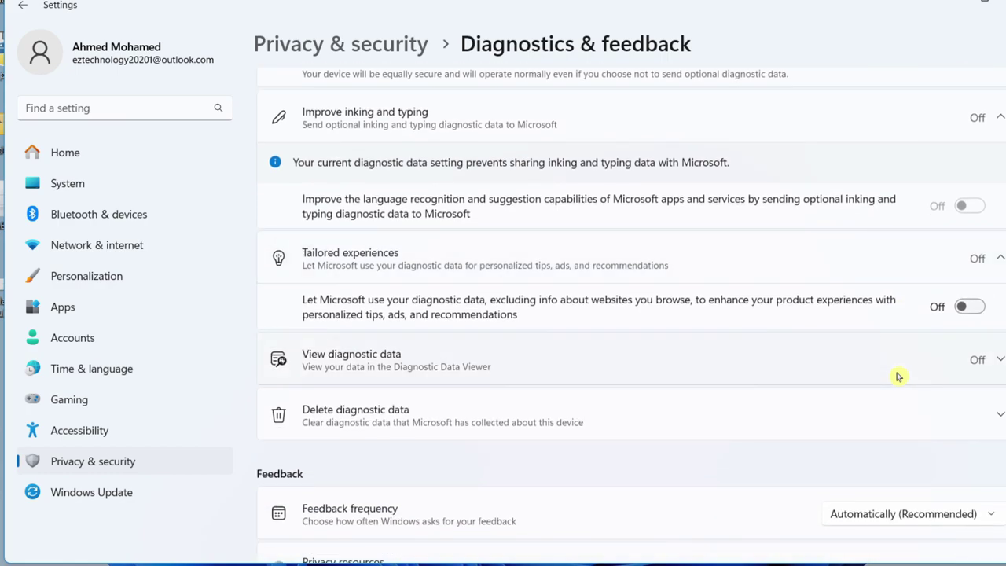
pyautogui.scroll(-1, 898, 377)
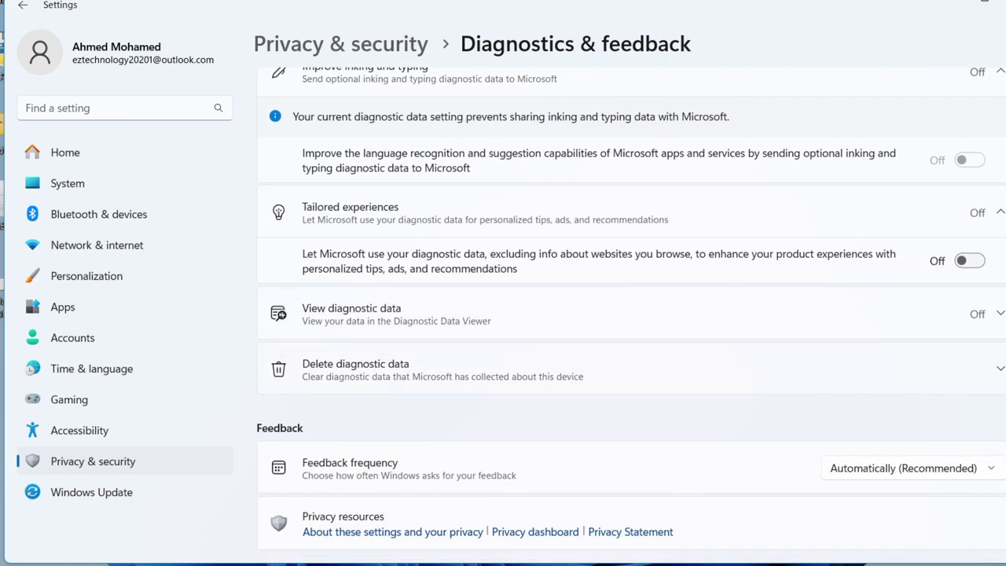
pyautogui.click(1001, 372)
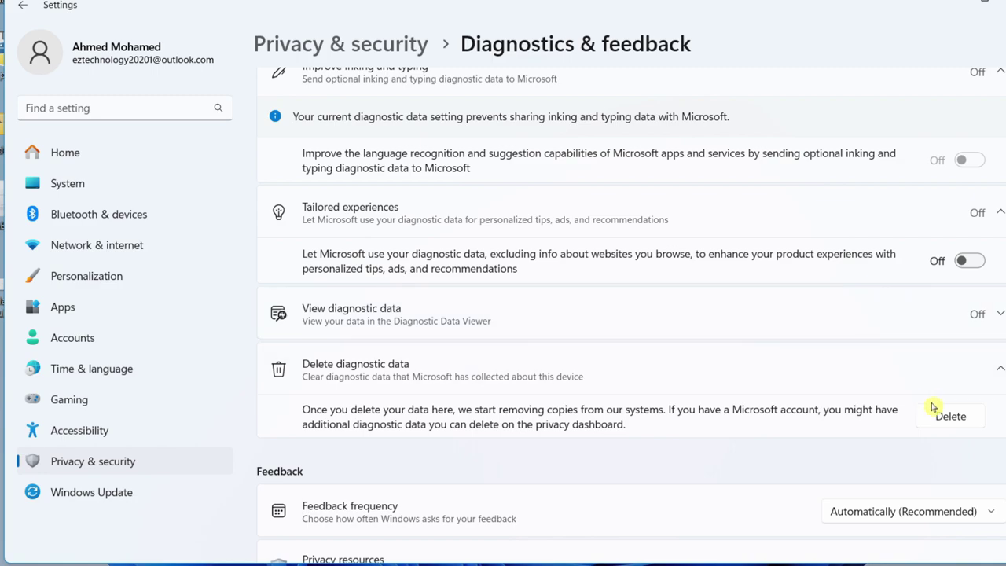
pyautogui.click(951, 416)
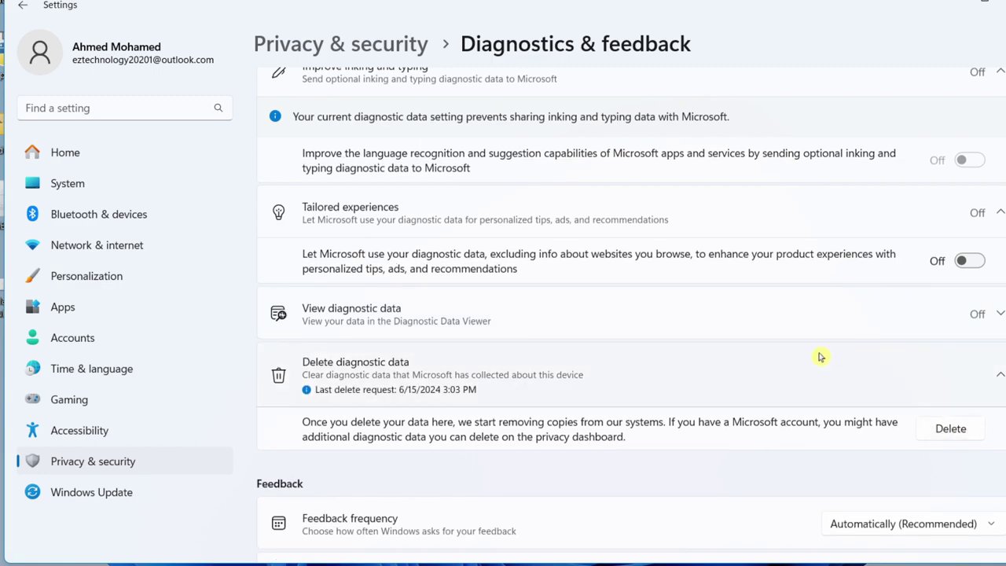
pyautogui.scroll(-1, 819, 357)
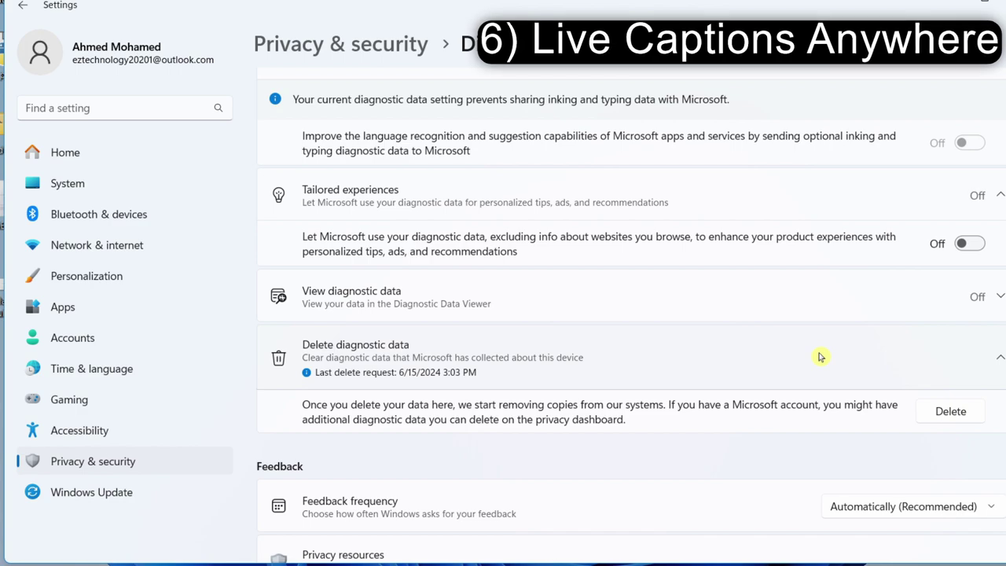
# Turn on live captions in the accessibility Captions settings and download the required language files.
pyautogui.click(148, 434)
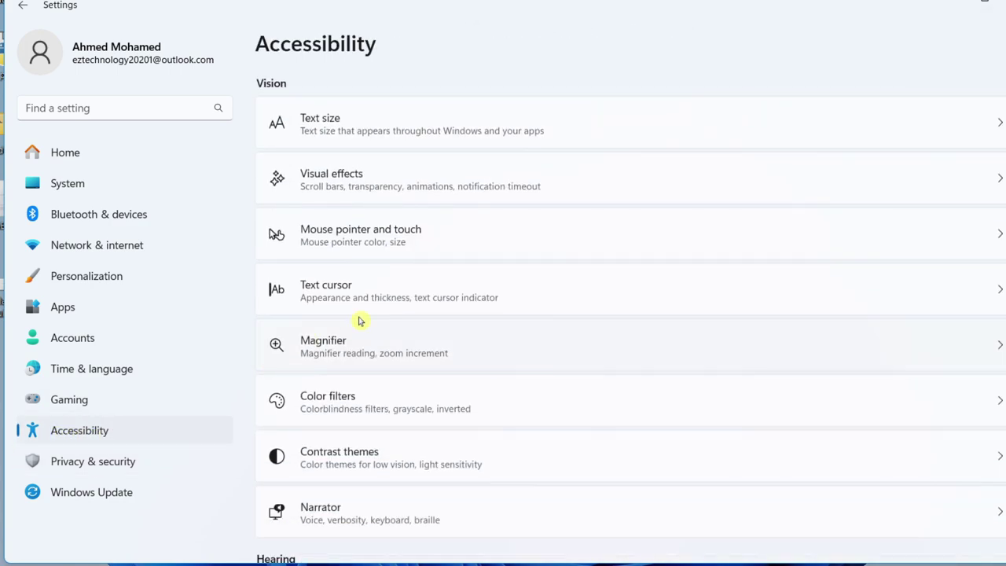
pyautogui.scroll(-3, 448, 295)
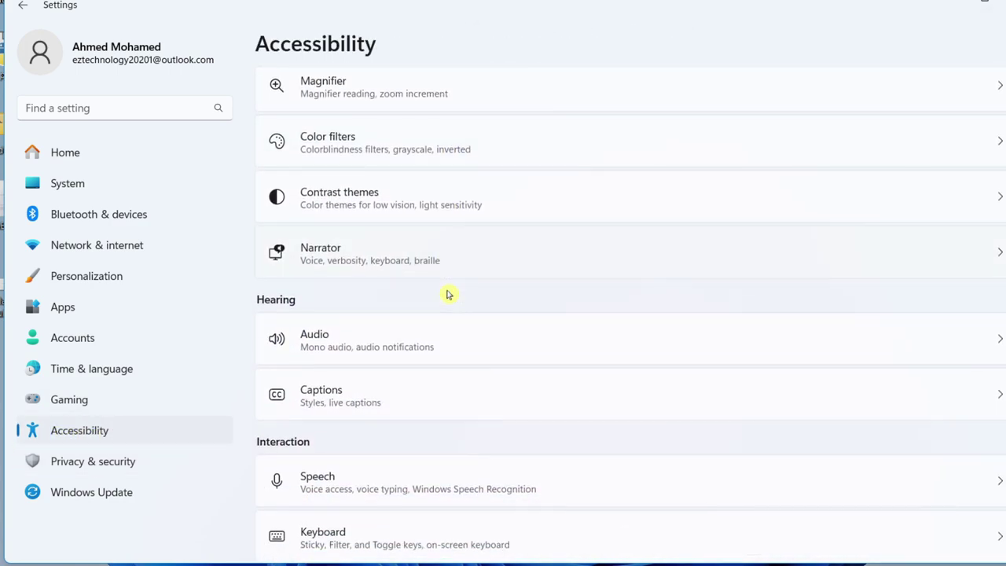
pyautogui.scroll(-1, 448, 295)
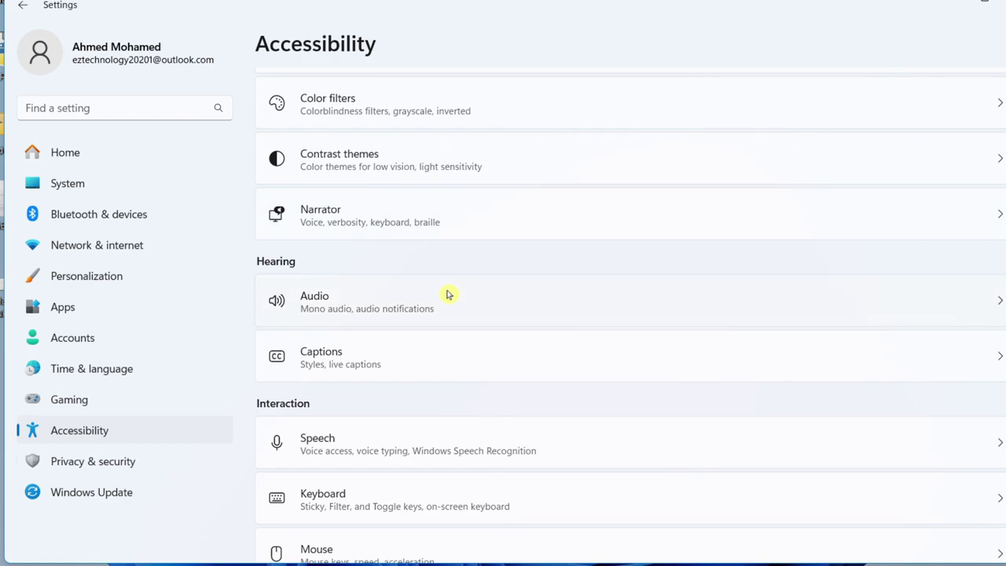
pyautogui.click(451, 357)
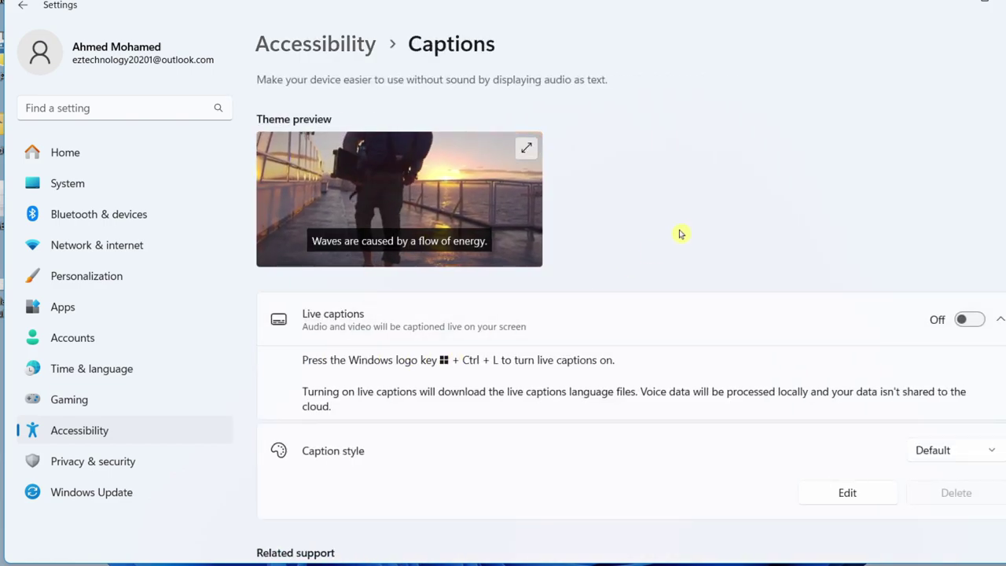
pyautogui.click(972, 323)
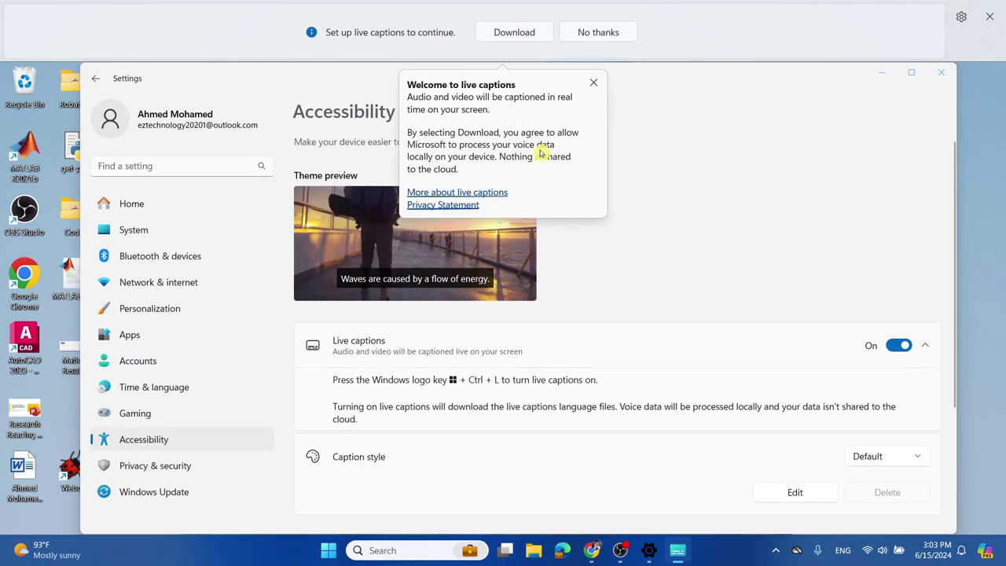
pyautogui.click(516, 33)
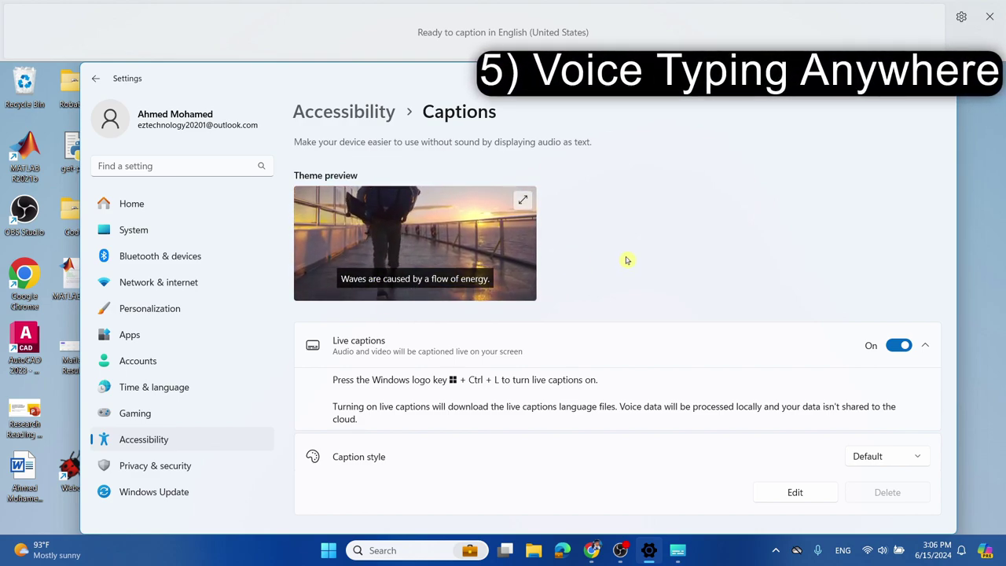
# Turn on voice access in the accessibility Speech settings and agree to local voice data processing.
pyautogui.click(169, 437)
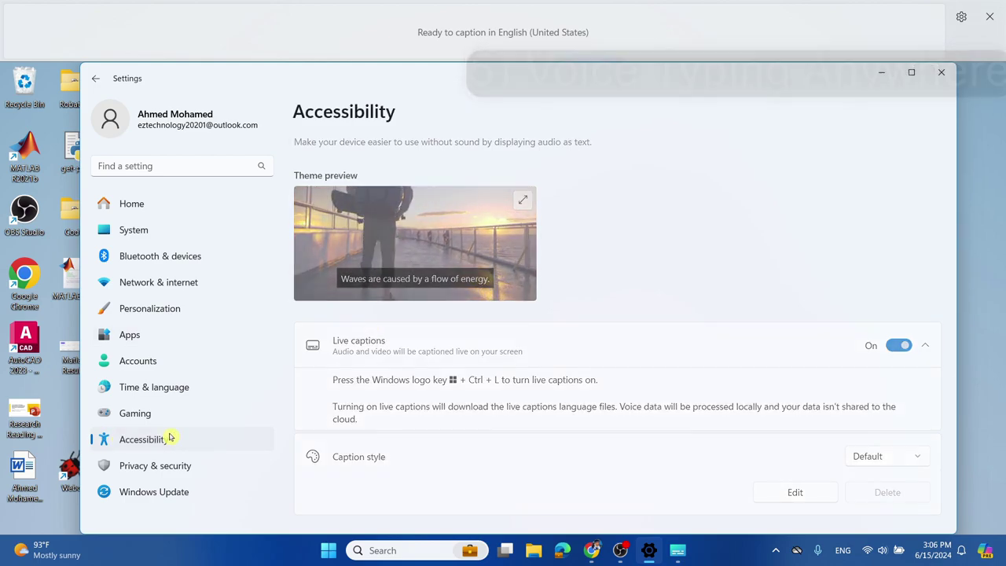
pyautogui.scroll(-2, 505, 312)
pyautogui.scroll(-3, 505, 312)
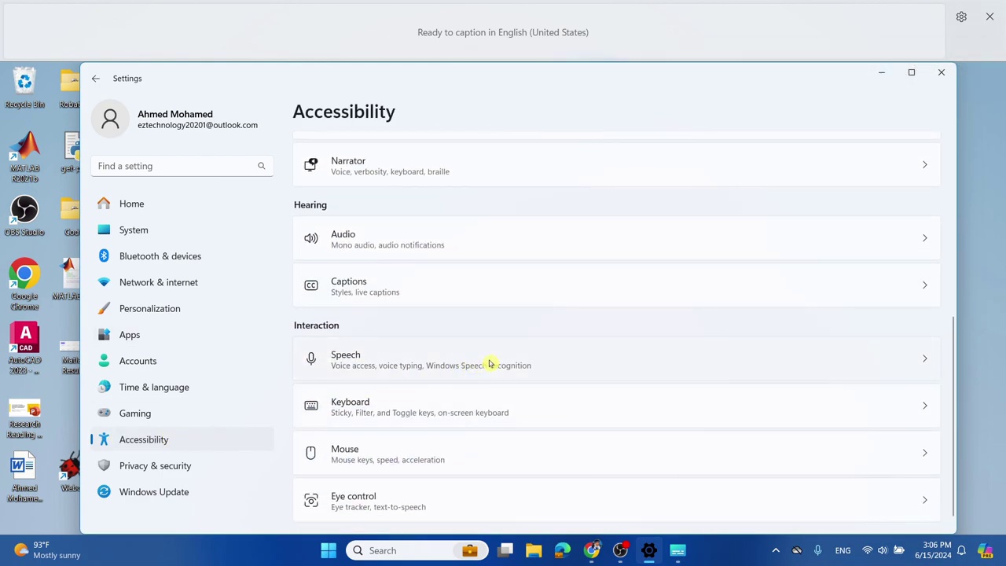
pyautogui.click(489, 363)
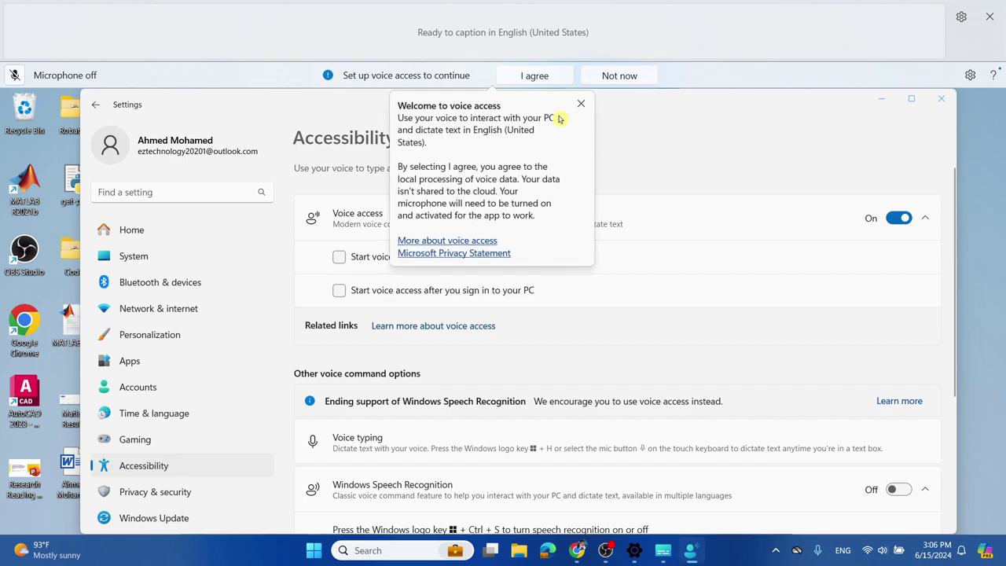
pyautogui.click(581, 104)
pyautogui.click(542, 77)
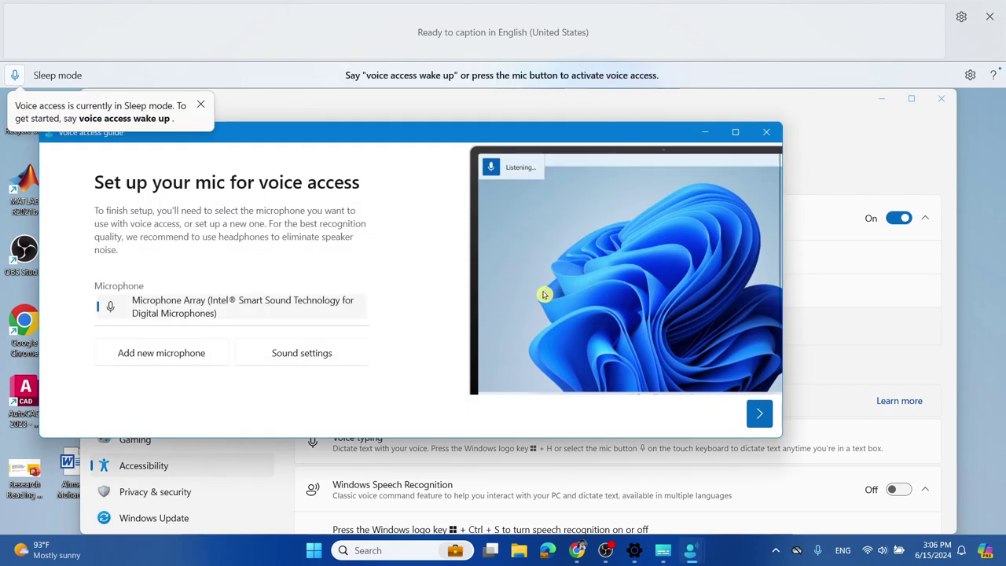
# Finish the voice access setup with the Microphone Array, skipping the guide, and close live captions.
pyautogui.click(759, 414)
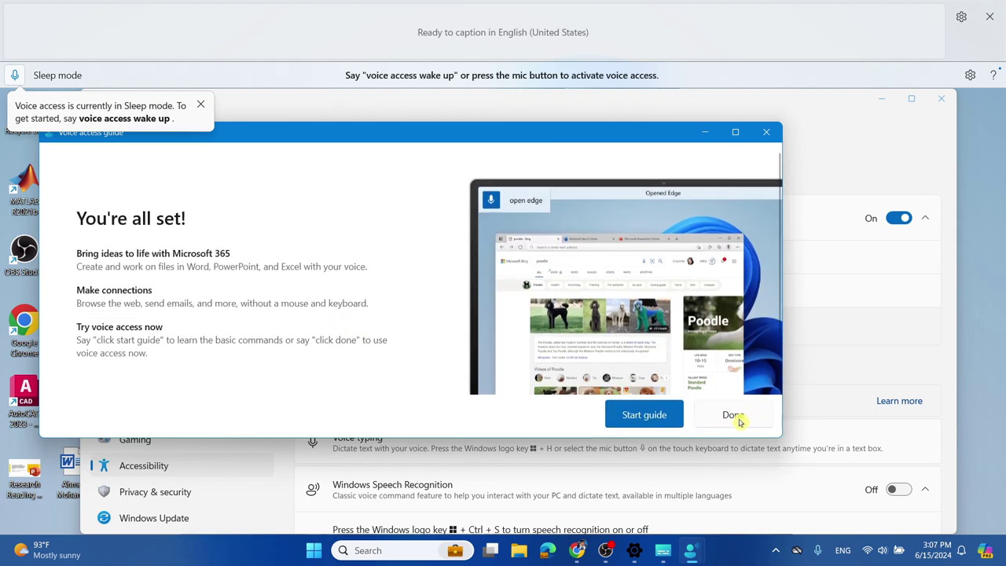
pyautogui.click(752, 421)
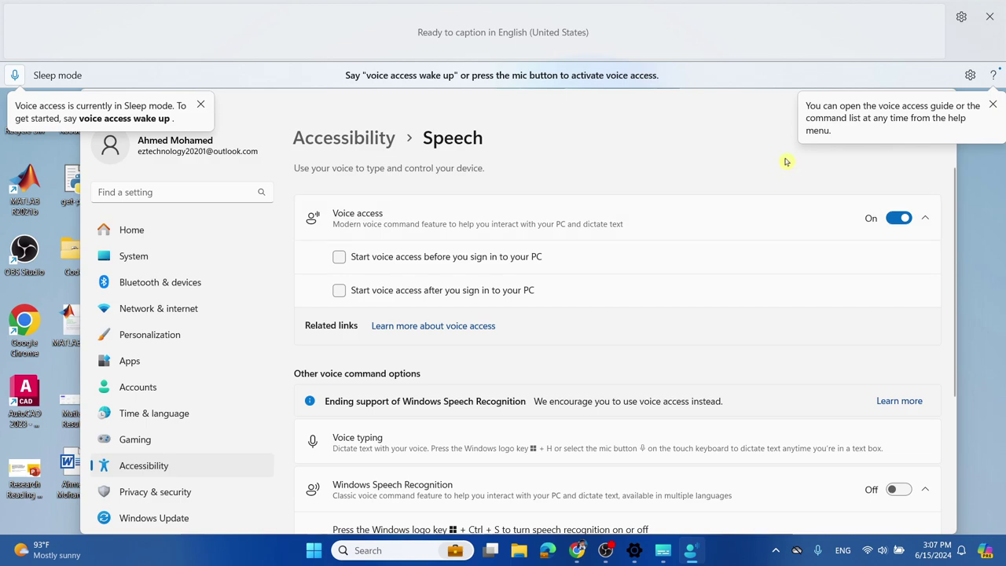
pyautogui.click(993, 108)
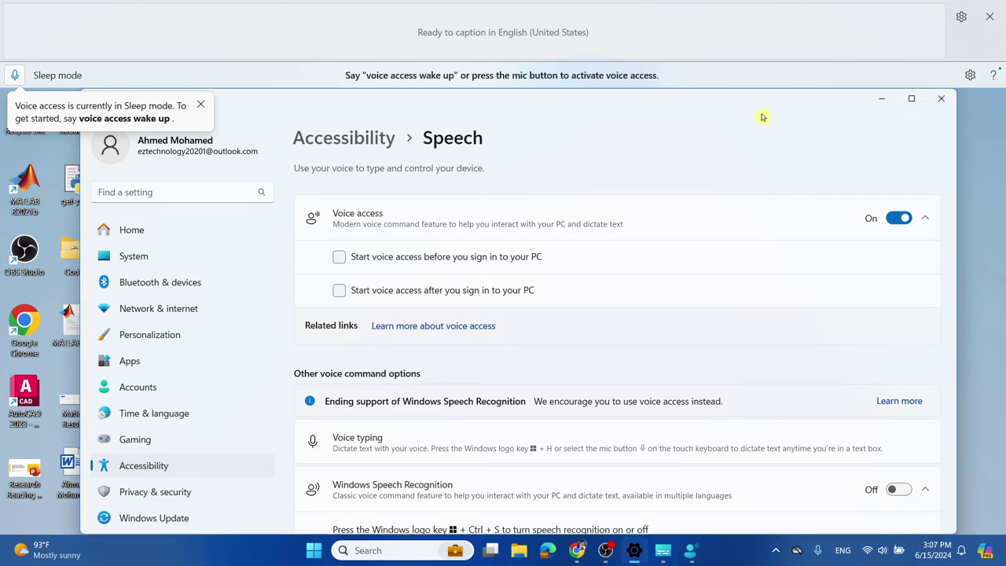
pyautogui.click(990, 15)
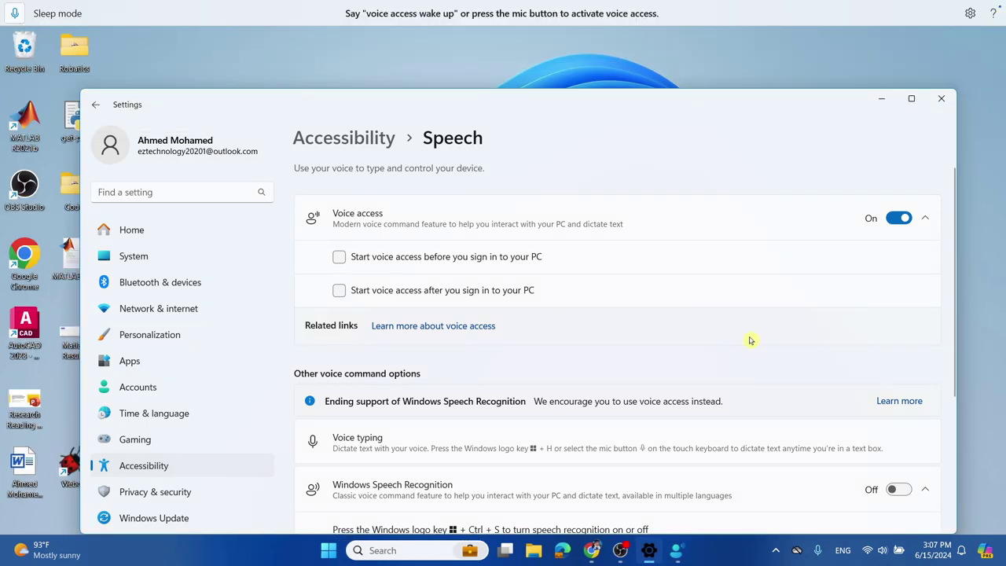
# Set the focus session duration to 20 minutes in the System Focus settings.
pyautogui.scroll(-1, 750, 340)
pyautogui.moveTo(703, 103); pyautogui.dragTo(705, 76)
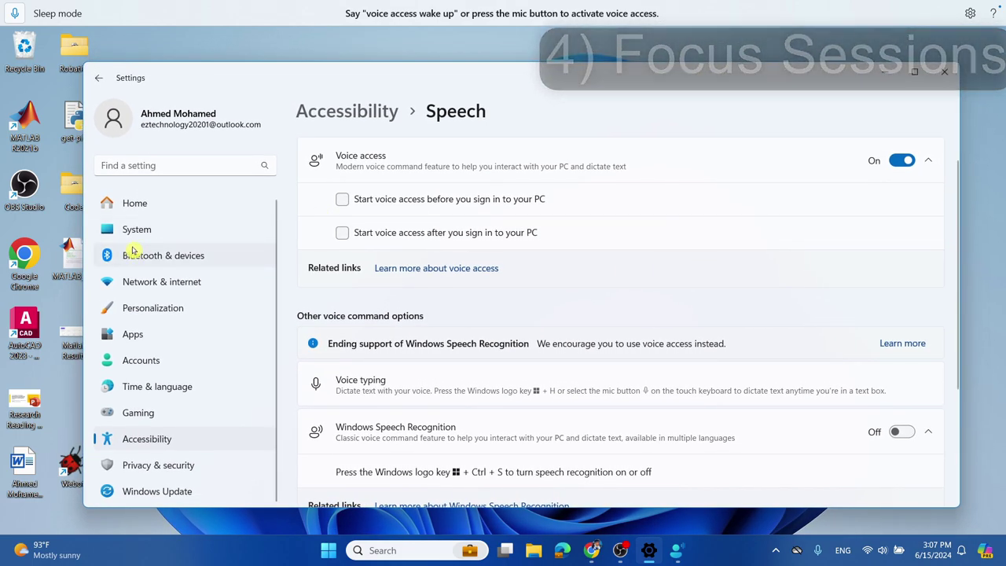
pyautogui.click(162, 233)
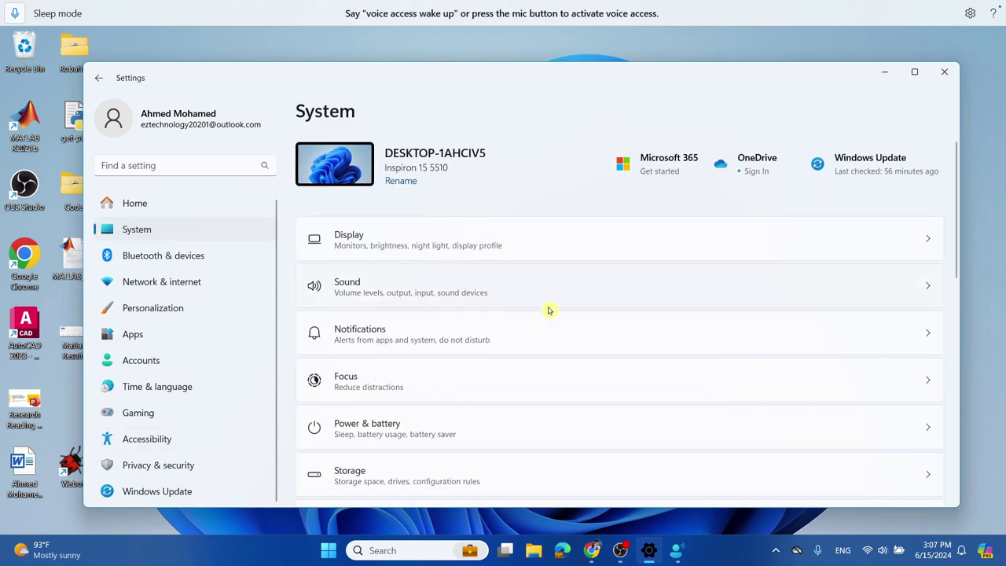
pyautogui.click(488, 387)
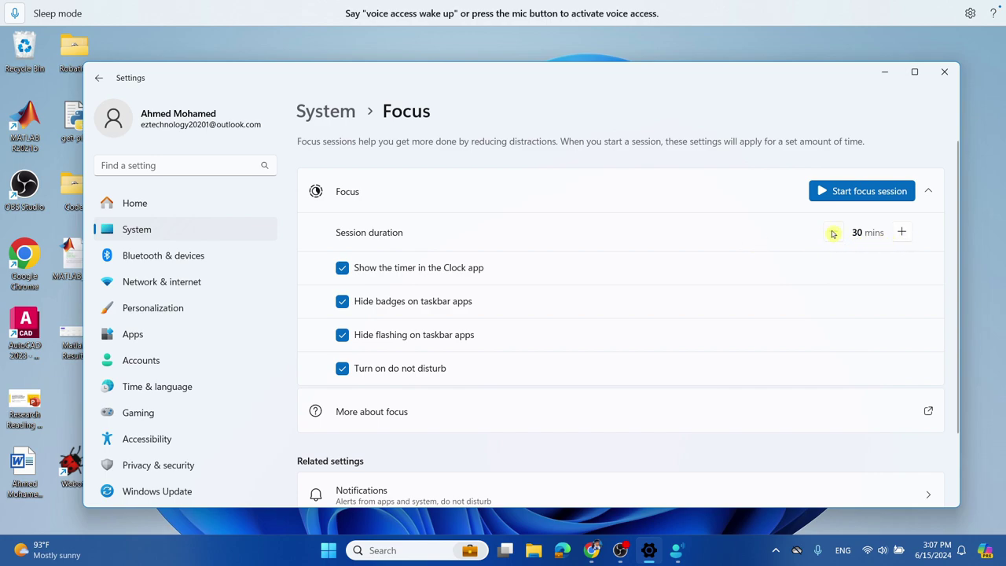
pyautogui.click(833, 233)
pyautogui.scroll(-1, 458, 306)
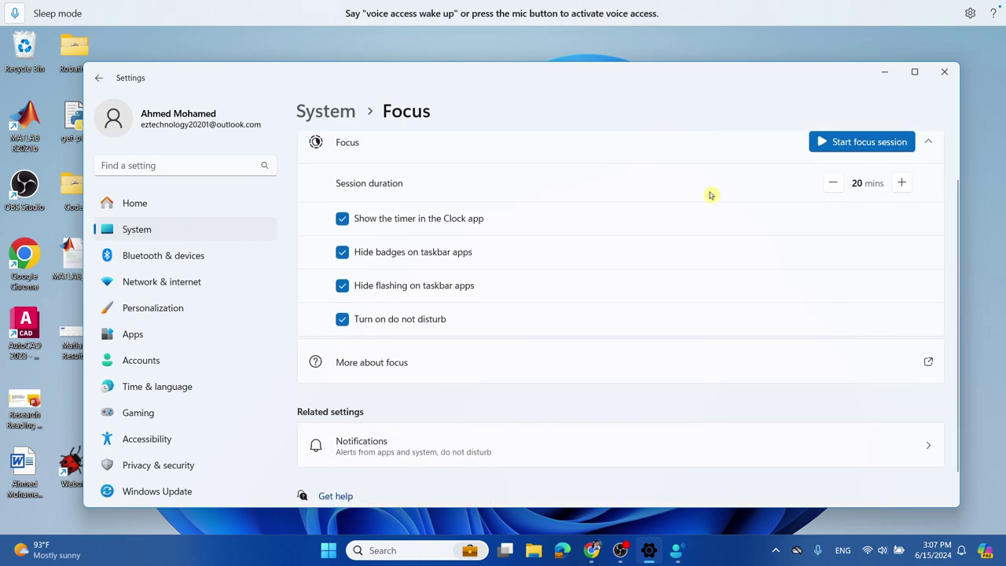
# Start the focus session and close its floating timer.
pyautogui.scroll(1, 715, 194)
pyautogui.click(856, 194)
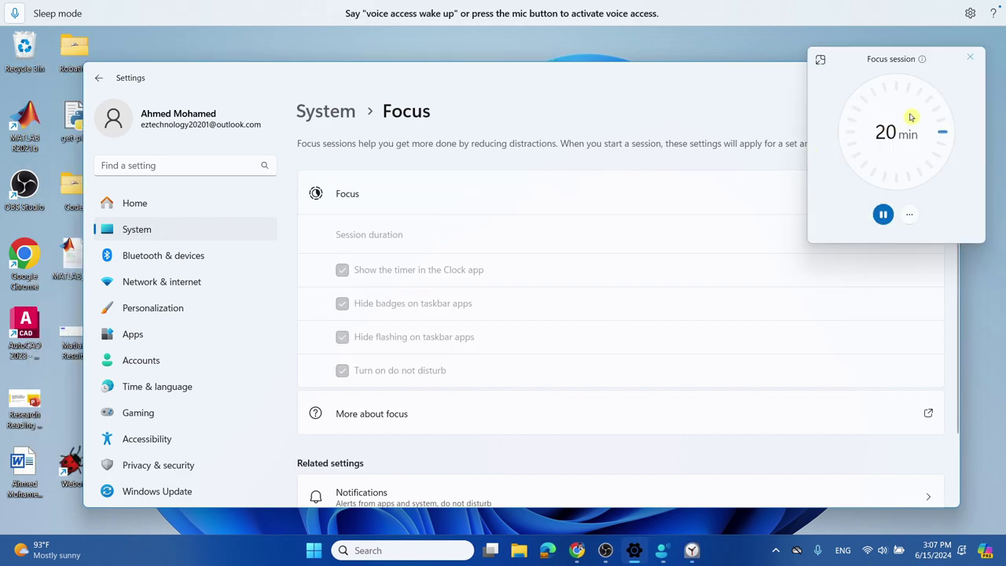
pyautogui.click(970, 56)
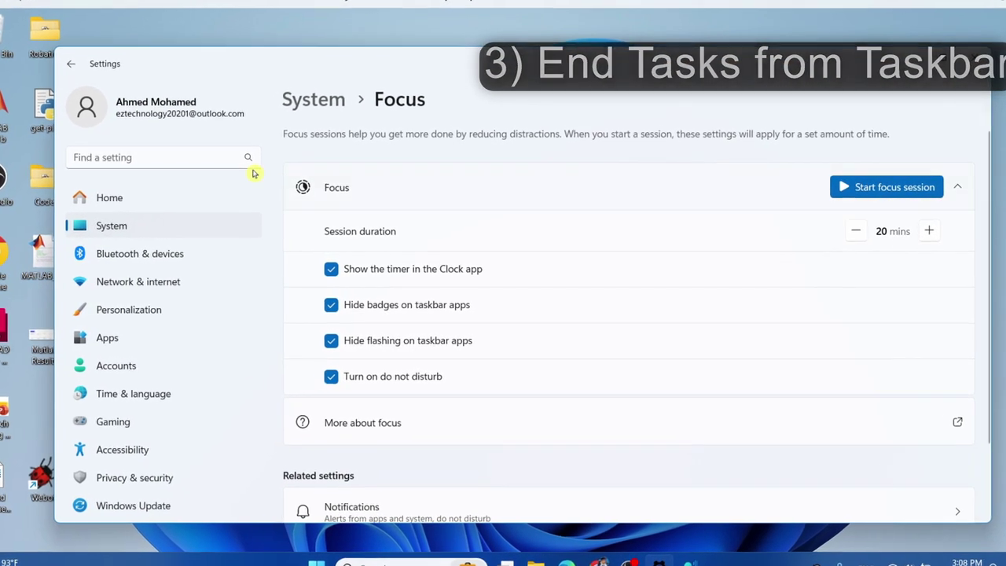
# Turn on End Task in the System developer settings and use it to end Chrome from the taskbar.
pyautogui.click(185, 228)
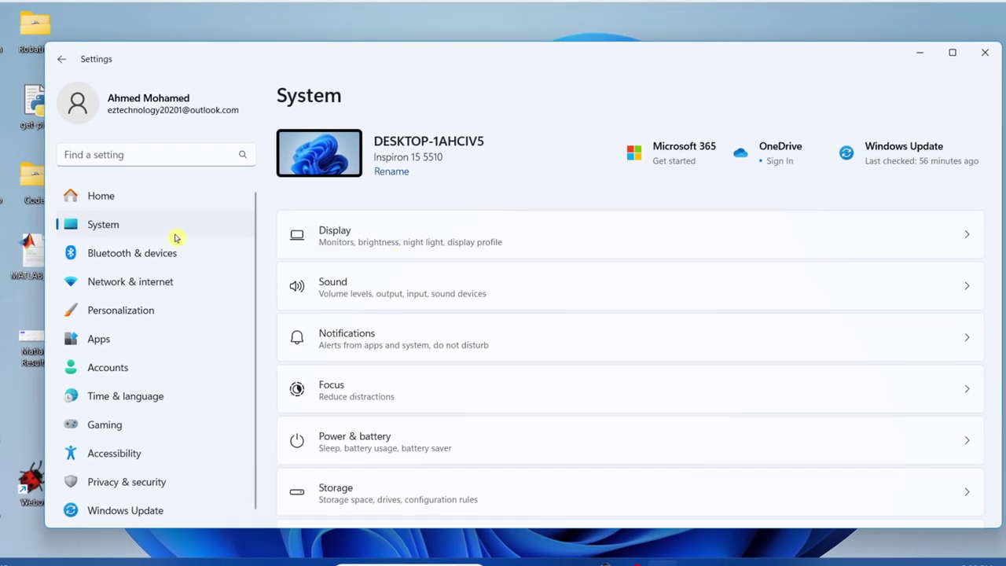
pyautogui.scroll(-5, 581, 223)
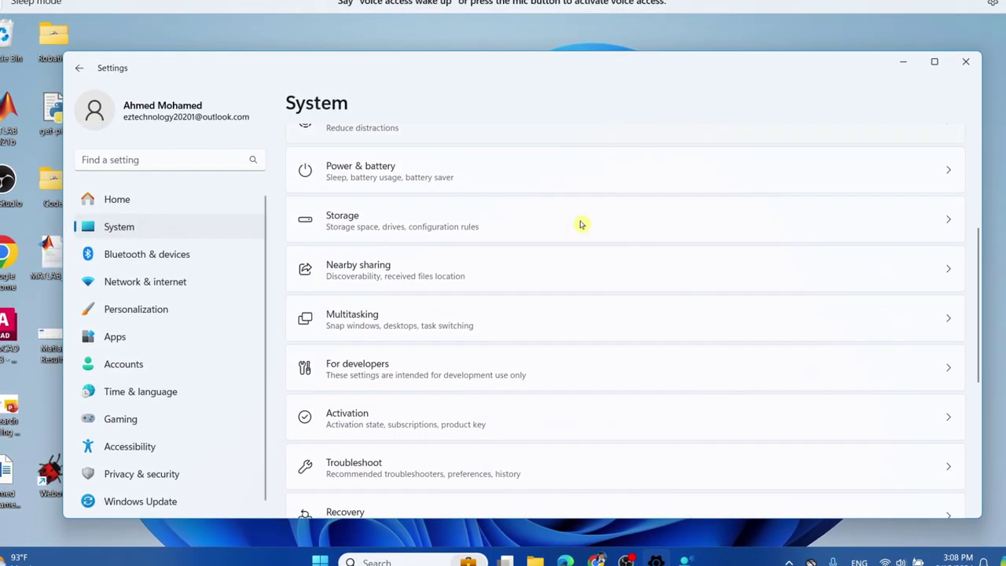
pyautogui.scroll(-1, 582, 224)
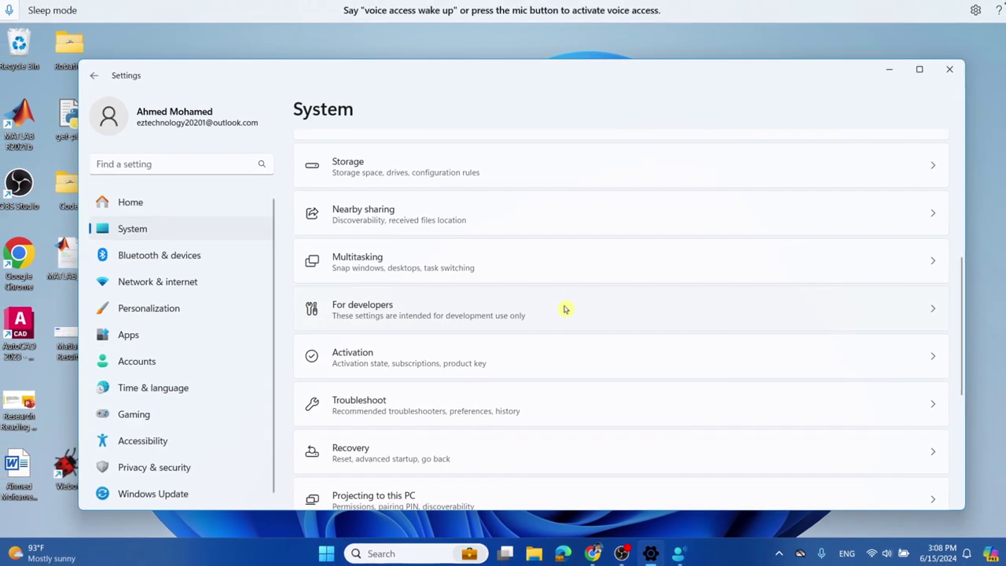
pyautogui.click(564, 309)
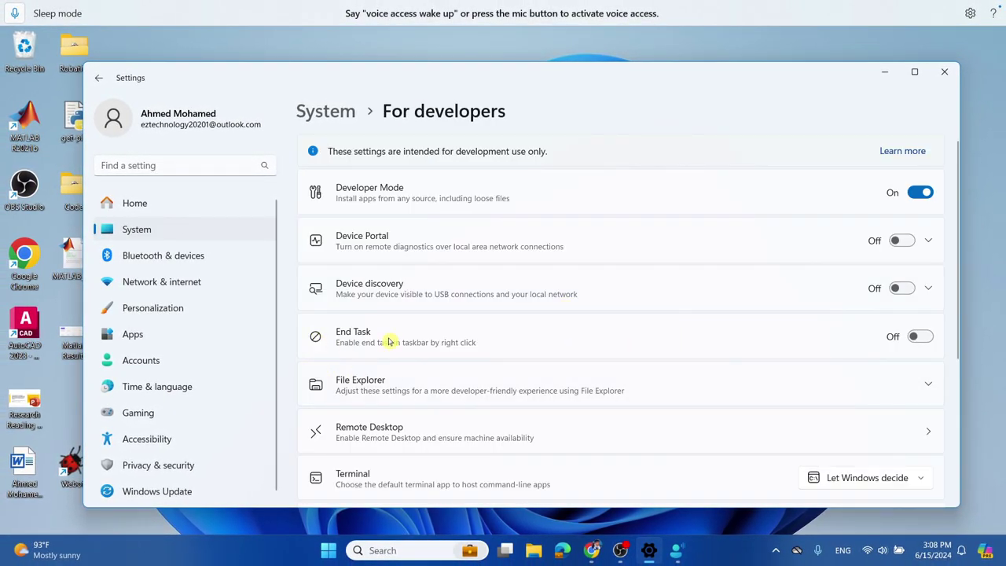
pyautogui.click(920, 337)
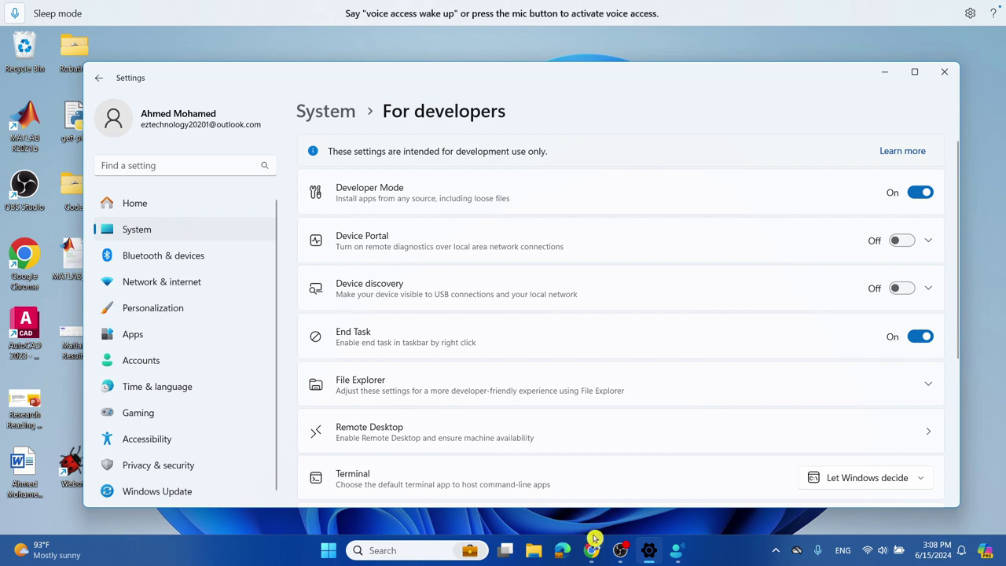
pyautogui.rightClick(594, 556)
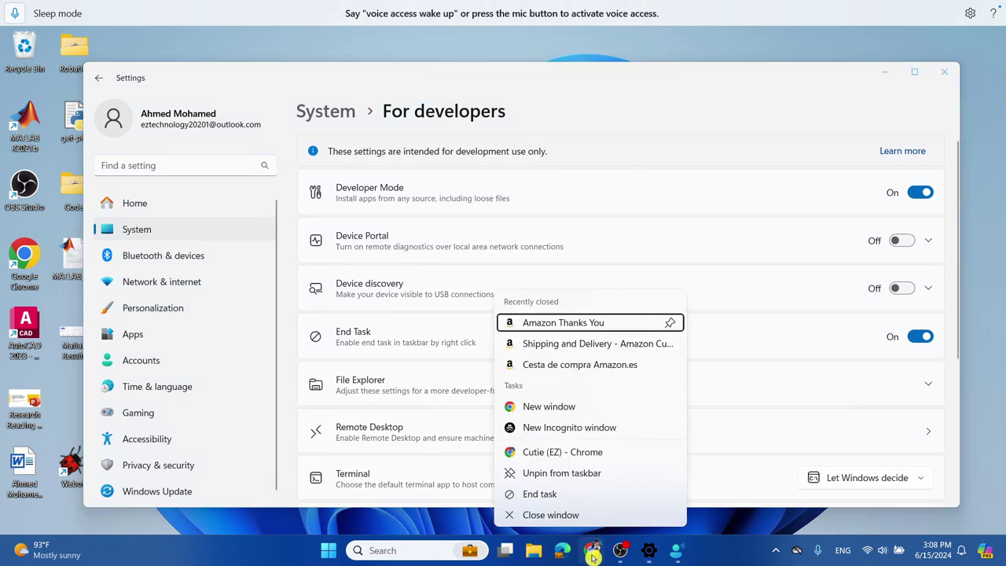
pyautogui.click(571, 495)
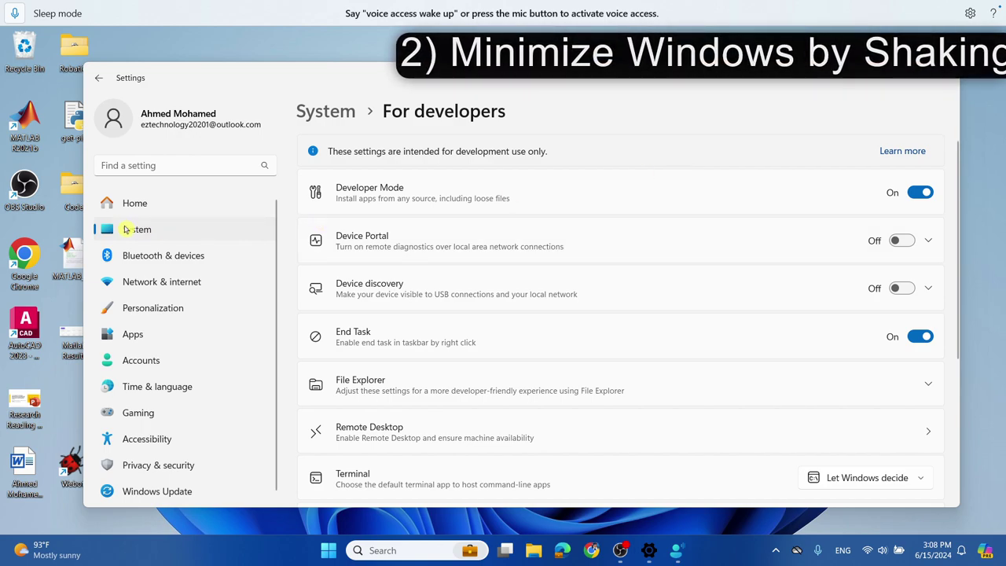
# Turn on Title bar window shake in the System Multitasking settings and try it by shaking the Settings window.
pyautogui.click(176, 232)
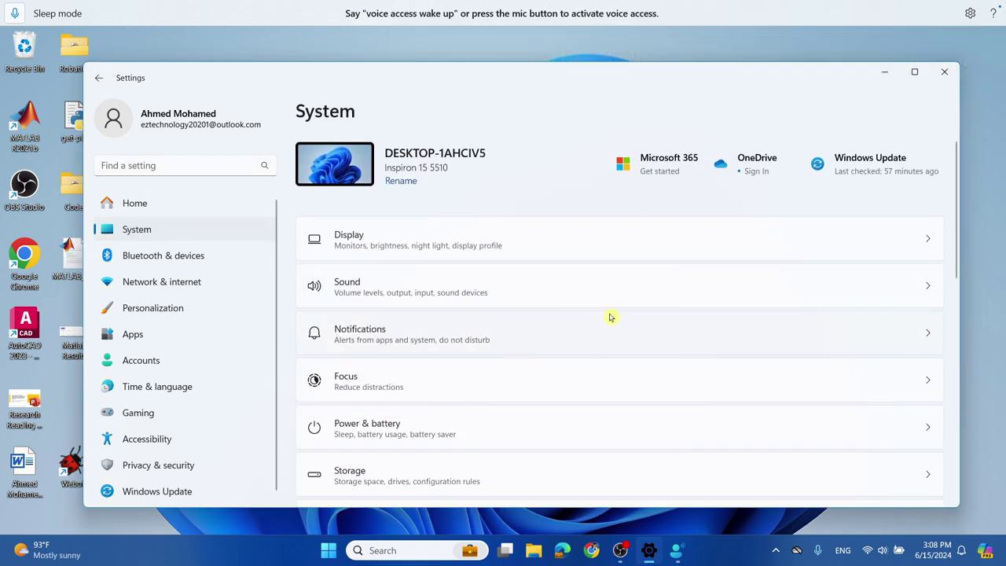
pyautogui.scroll(-3, 611, 316)
pyautogui.scroll(-1, 610, 317)
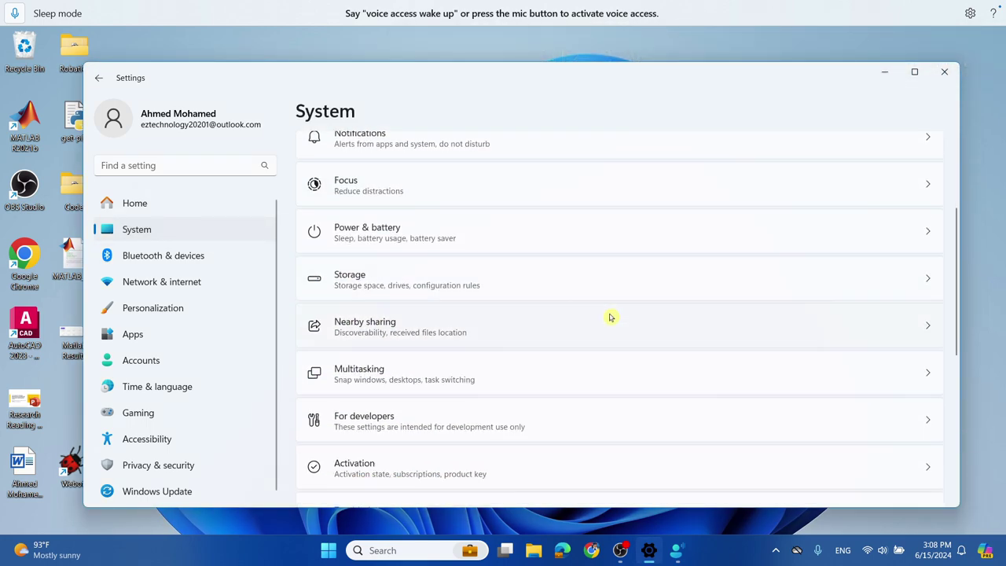
pyautogui.click(509, 374)
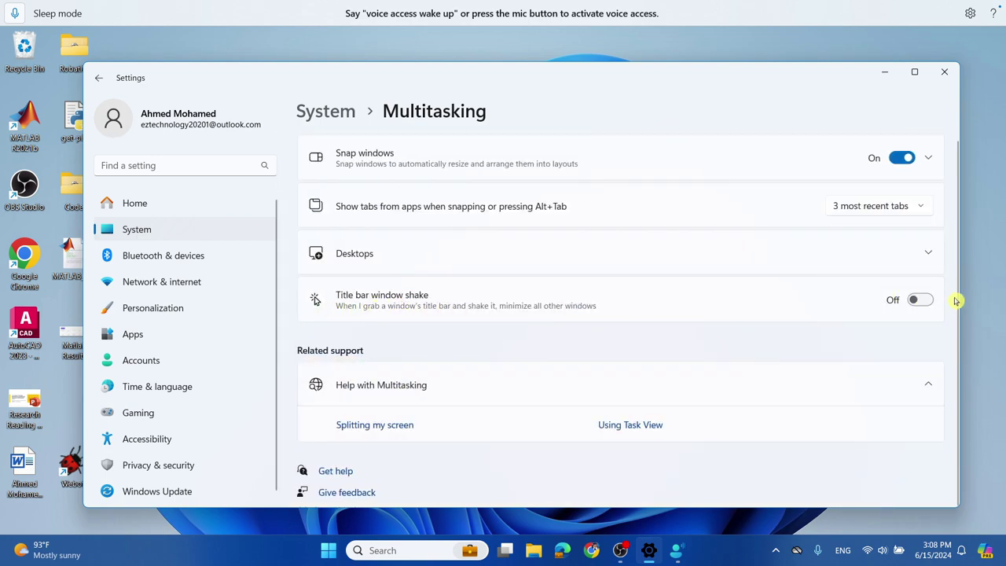
pyautogui.click(921, 301)
pyautogui.moveTo(650, 74)
pyautogui.mouseDown()
pyautogui.moveTo(685, 89)
pyautogui.moveTo(651, 126)
pyautogui.moveTo(646, 75)
pyautogui.mouseUp()
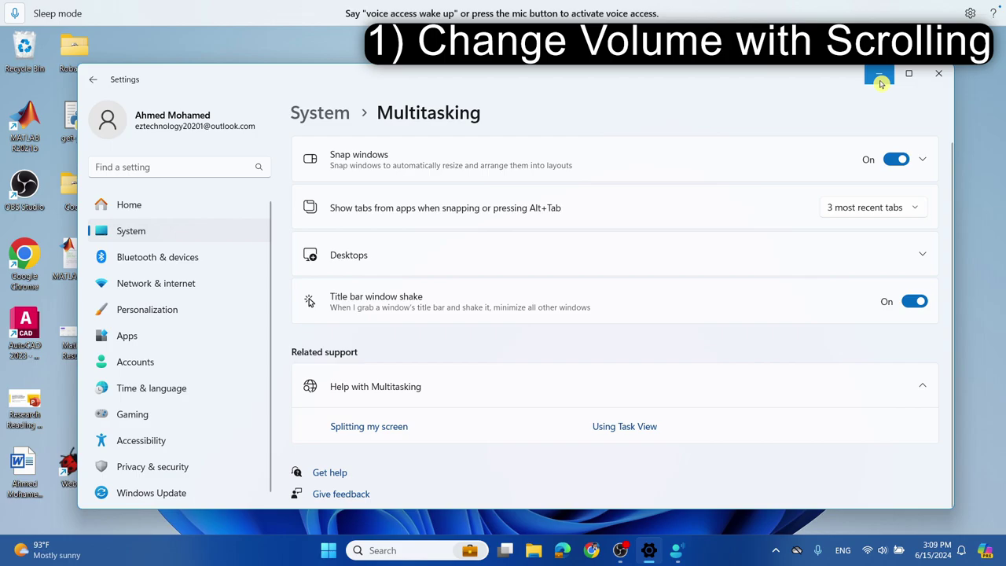
# Close Settings and adjust the system volume down and up in quick settings, leaving it at about two thirds.
pyautogui.click(942, 82)
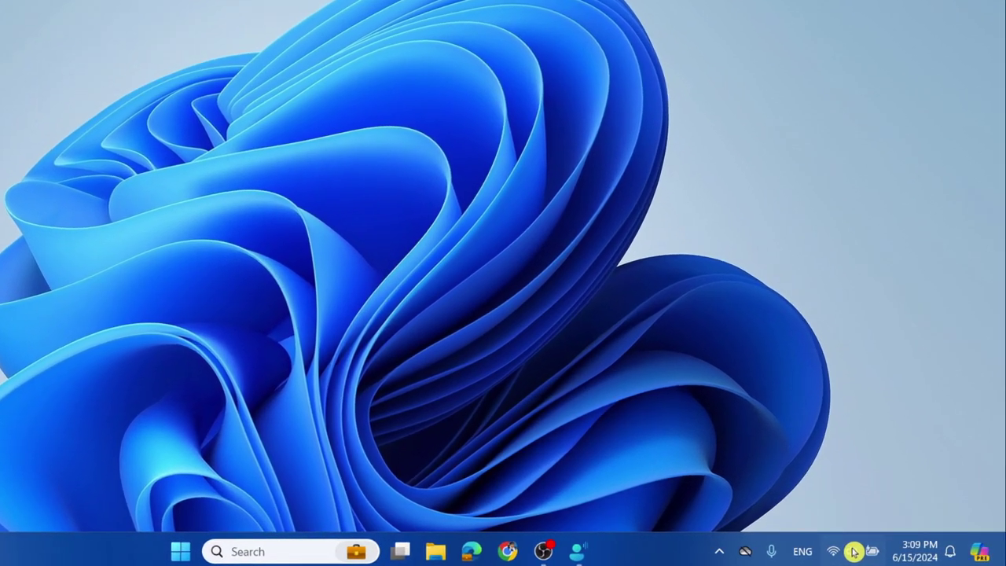
pyautogui.click(875, 550)
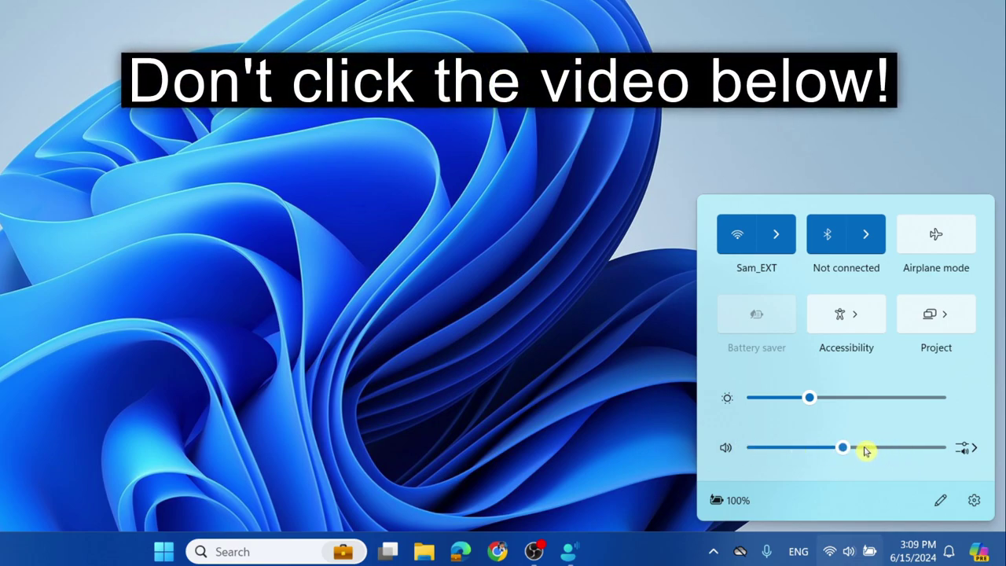
pyautogui.scroll(-8, 864, 450)
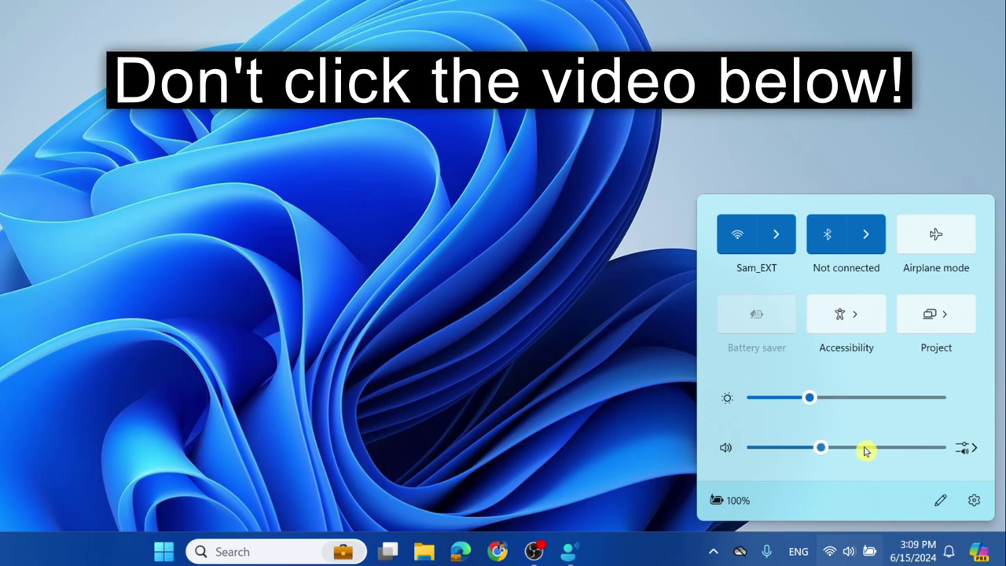
pyautogui.scroll(20, 864, 450)
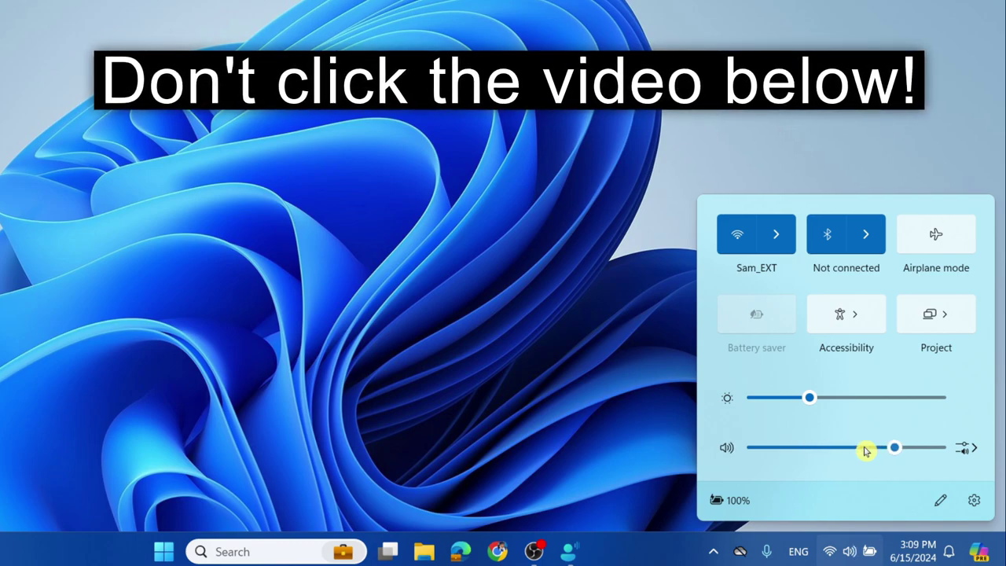
pyautogui.scroll(-11, 864, 451)
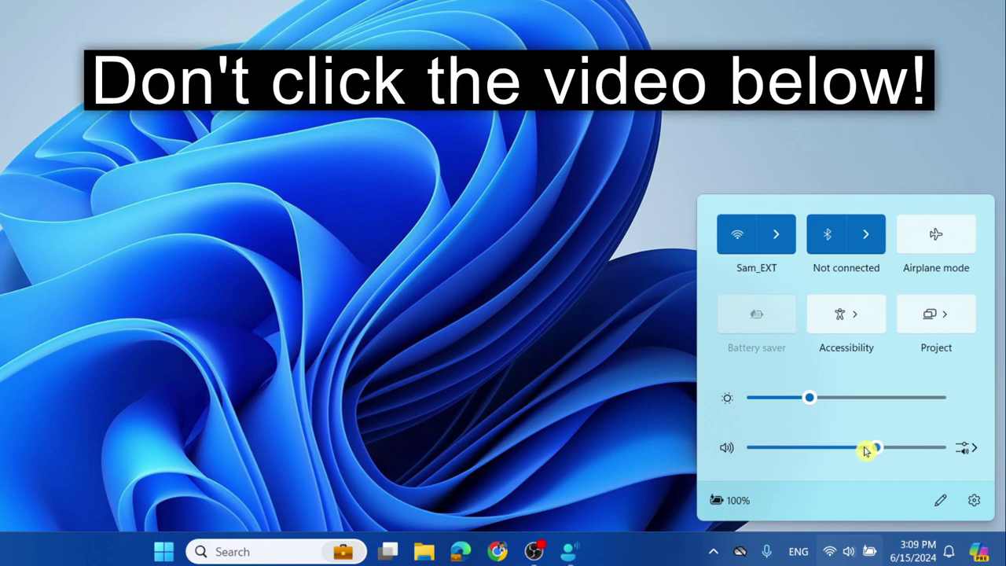
pyautogui.click(256, 265)
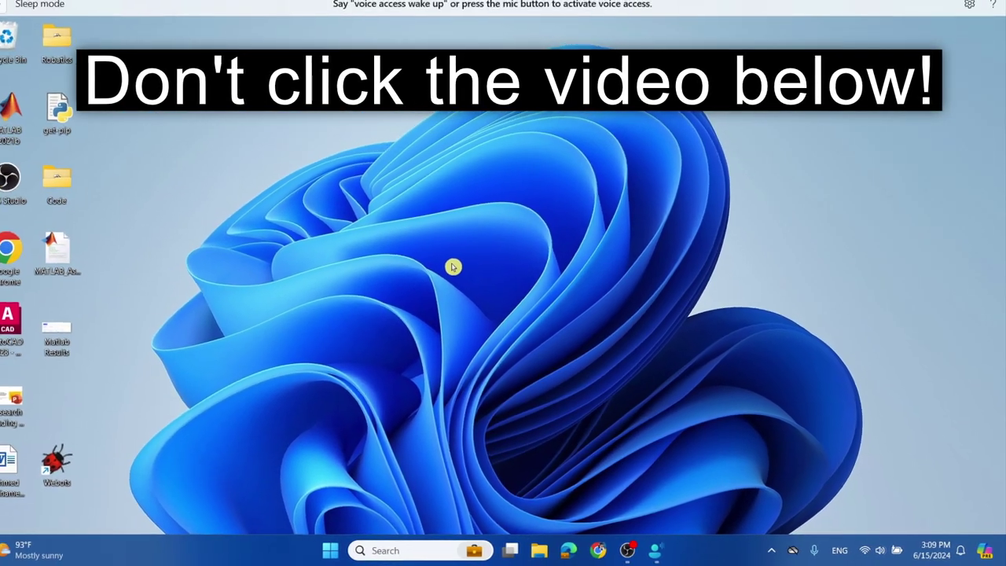